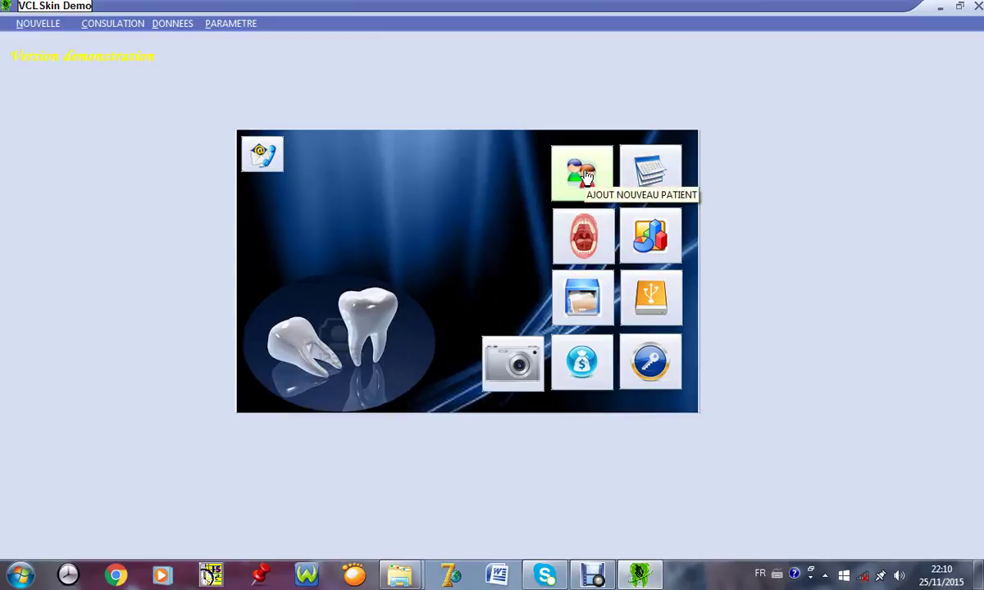
# Step: Add a new patient with name, first name, sex HOMME, age 30, address and phone number, and save the record
pyautogui.click(585, 176)
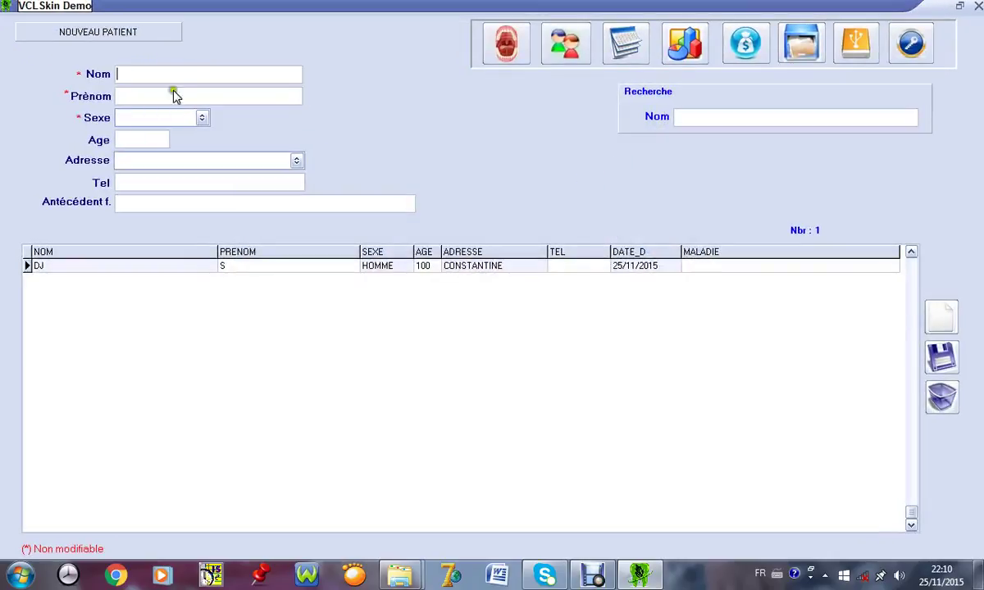
pyautogui.click(170, 75)
pyautogui.press('Down')
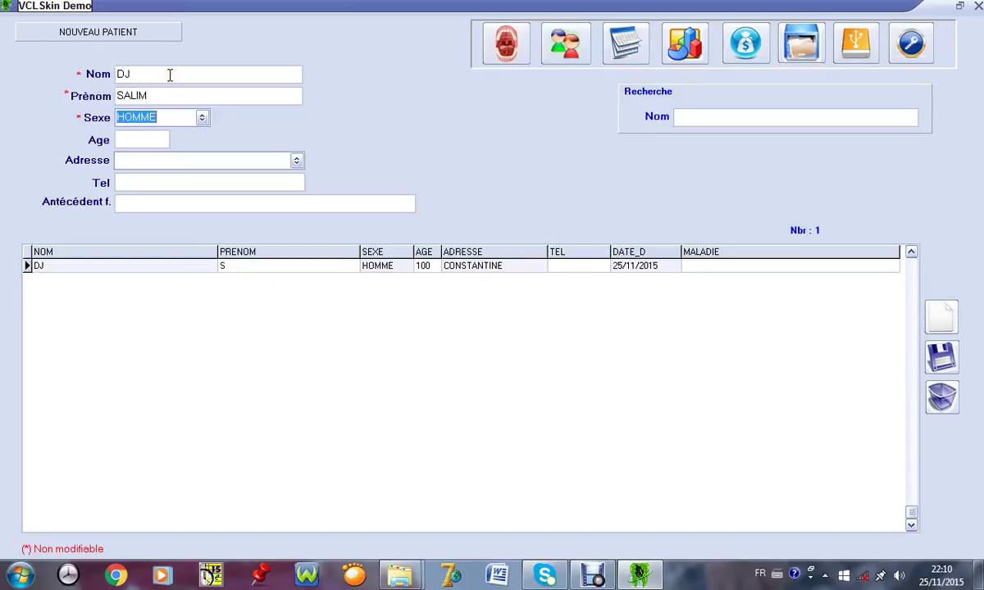
pyautogui.press('Tab')
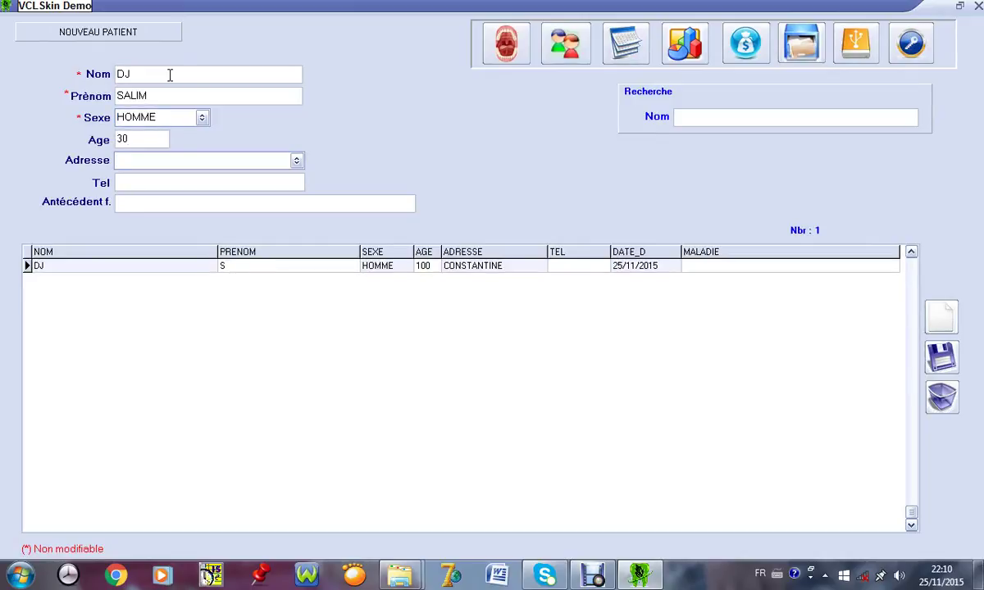
pyautogui.press('Down')
pyautogui.press('Tab')
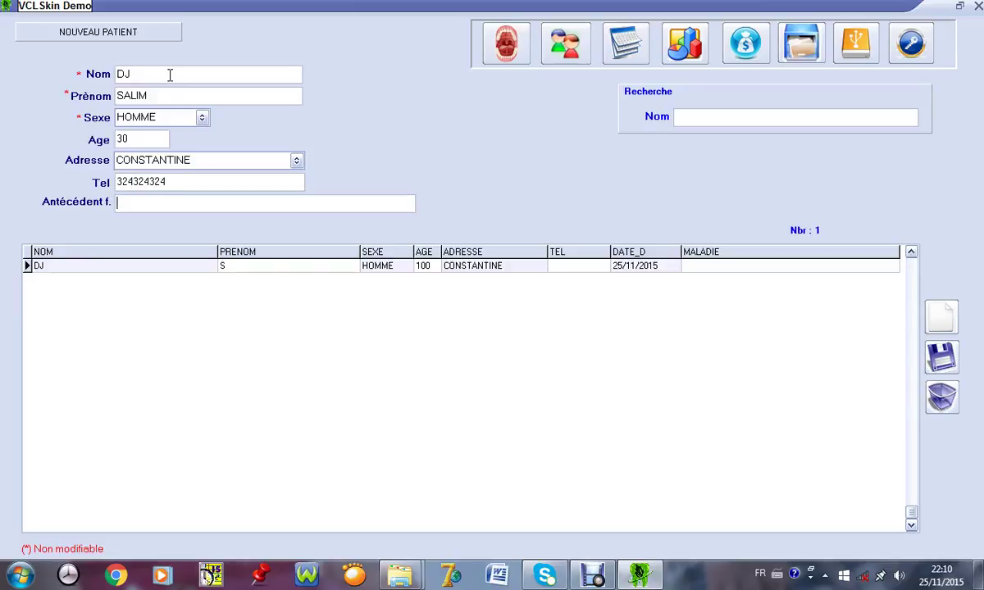
pyautogui.press('Return')
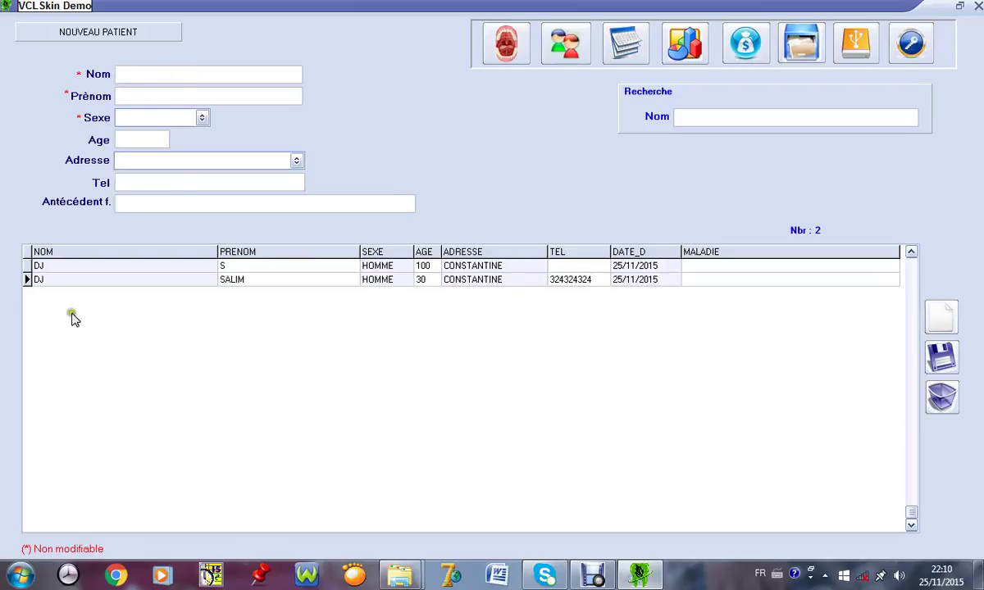
# Step: Start a consultation entry for the newly added 30-year-old patient
pyautogui.click(508, 45)
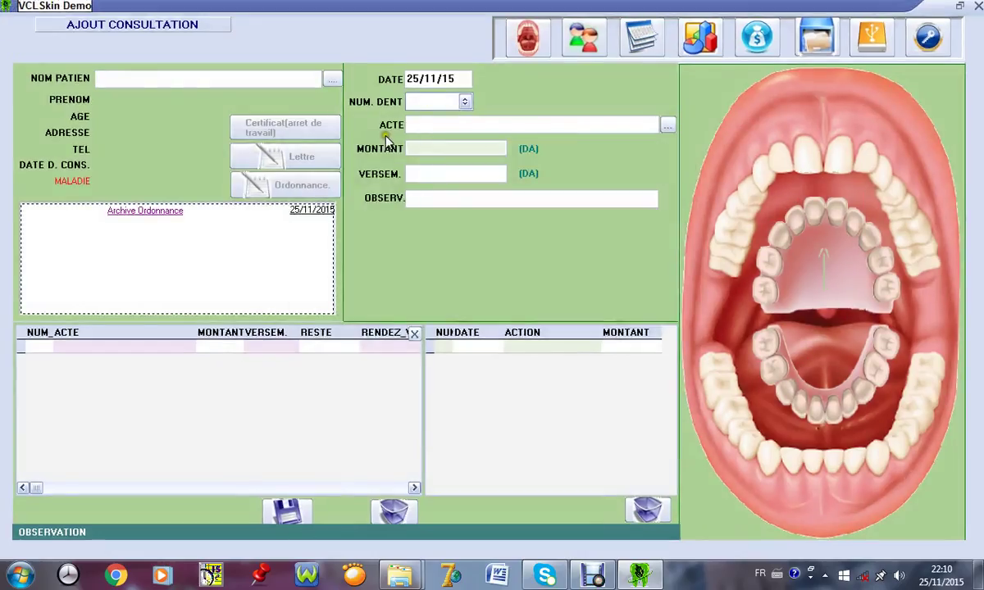
pyautogui.write('D')
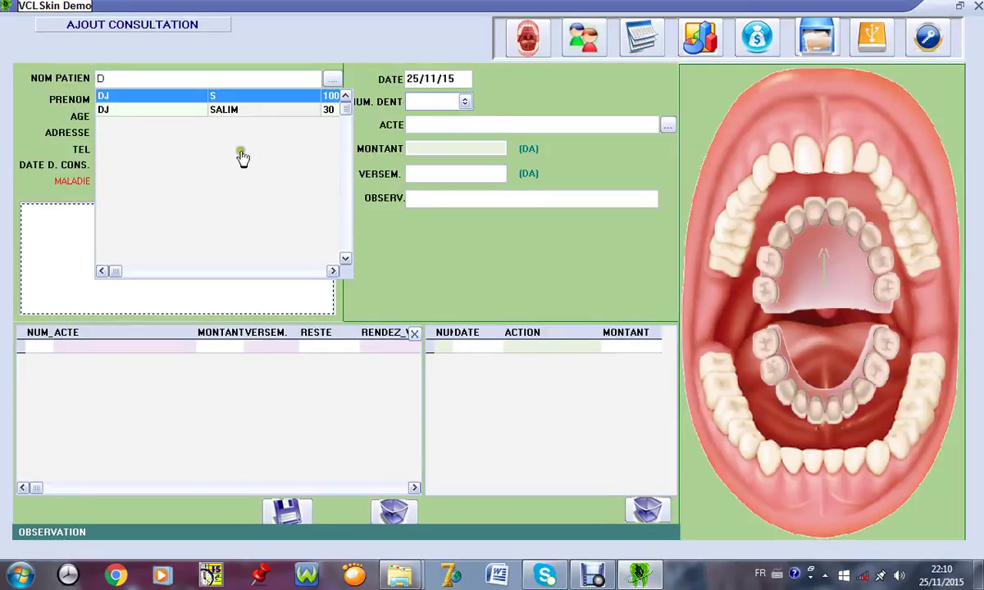
pyautogui.click(223, 111)
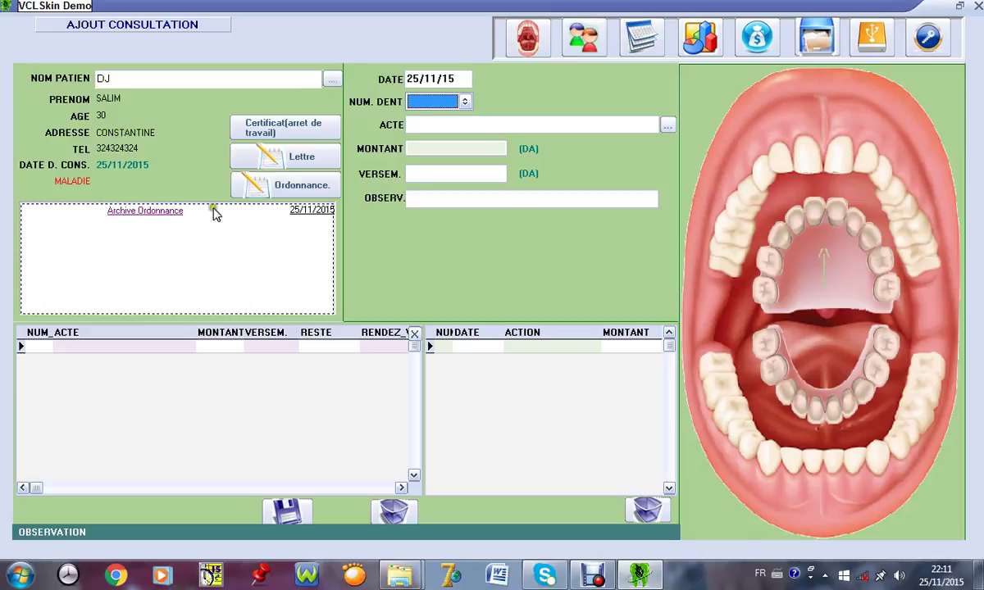
# Step: Record a CONSULTATION act for tooth 11 and set the patient's next appointment to 21/11/2015
pyautogui.click(425, 123)
pyautogui.write('C')
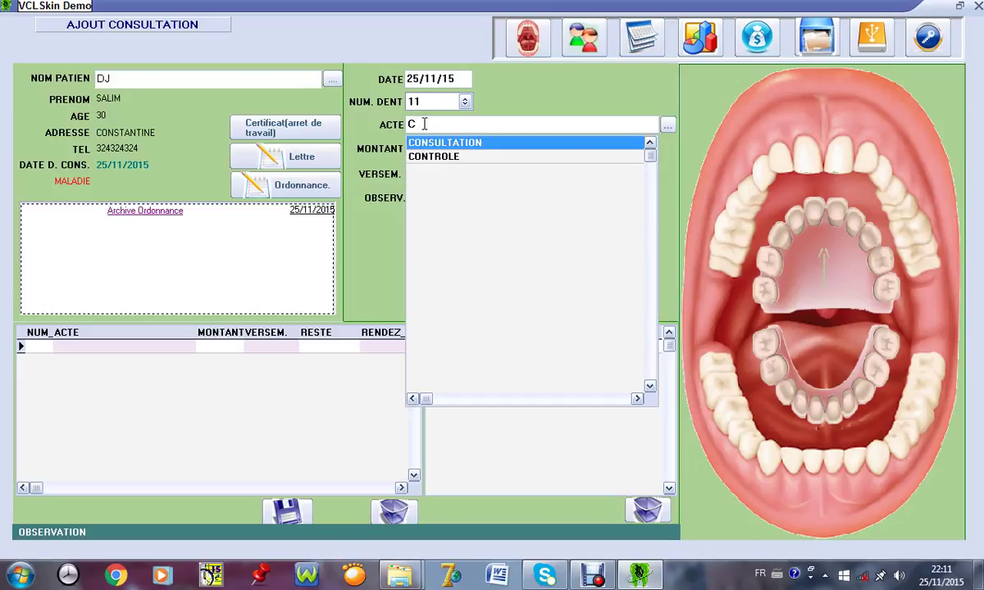
pyautogui.press('Return')
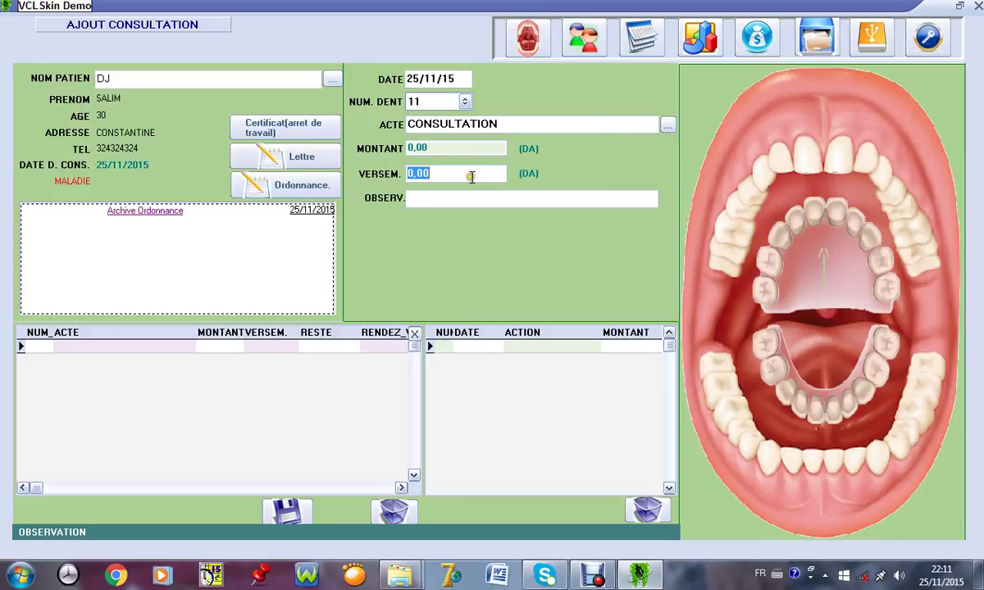
pyautogui.press('Return')
pyautogui.press('Return')
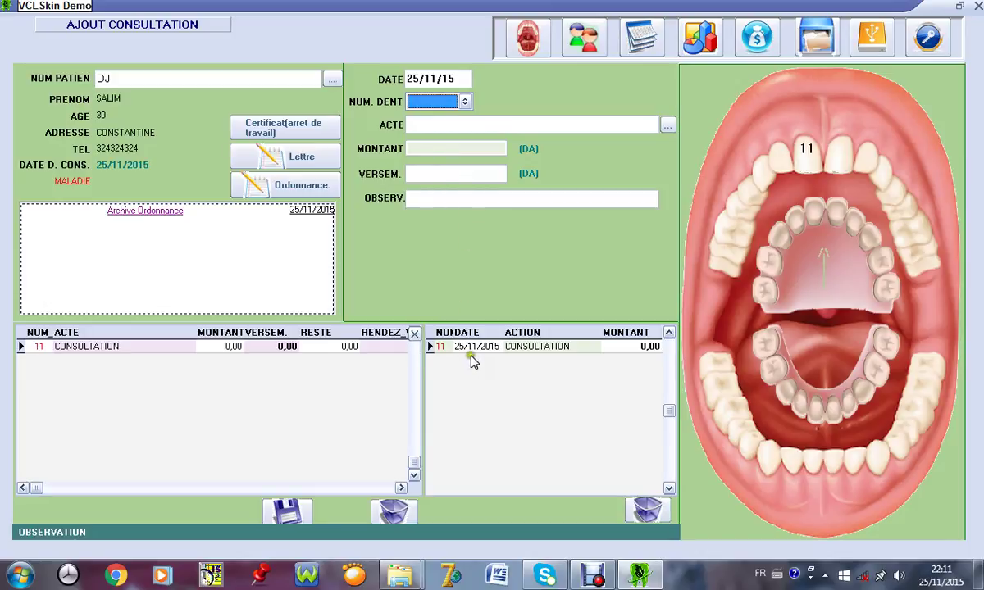
pyautogui.click(415, 337)
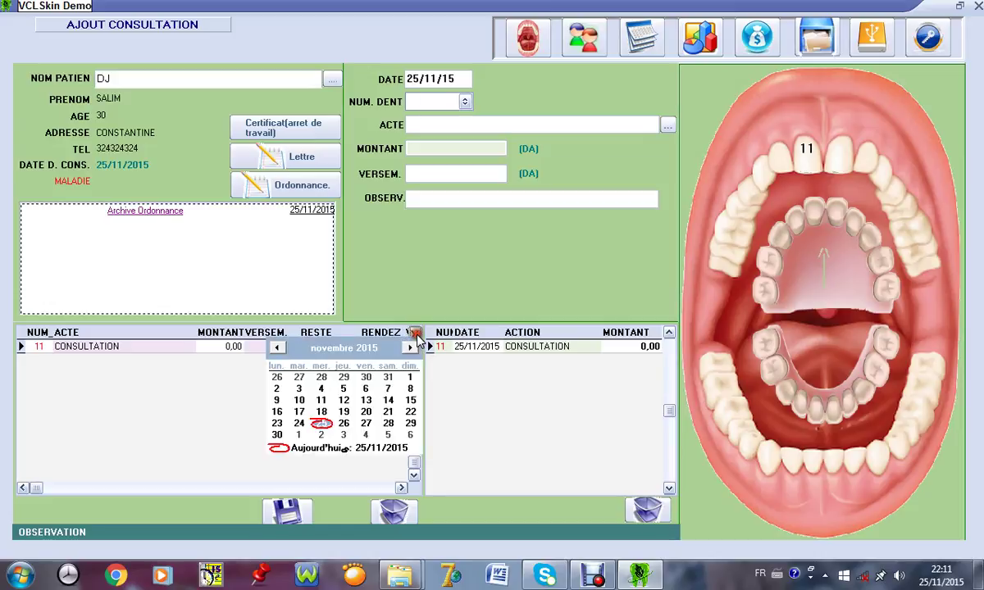
pyautogui.click(388, 413)
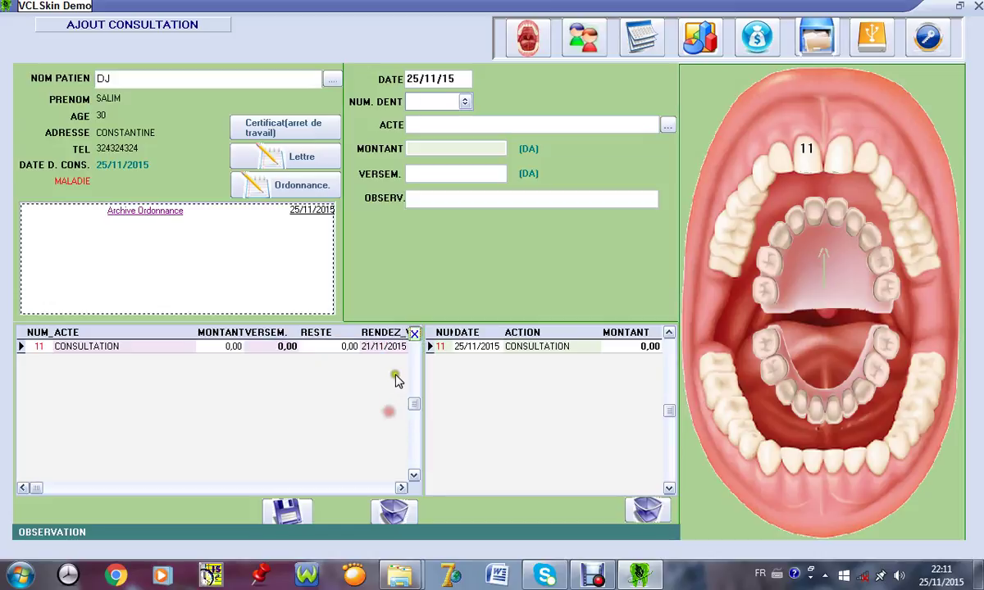
# Step: Open a prescription for the patient and delete the last three lines, keeping only XAMADOL CP and its dosage
pyautogui.click(313, 184)
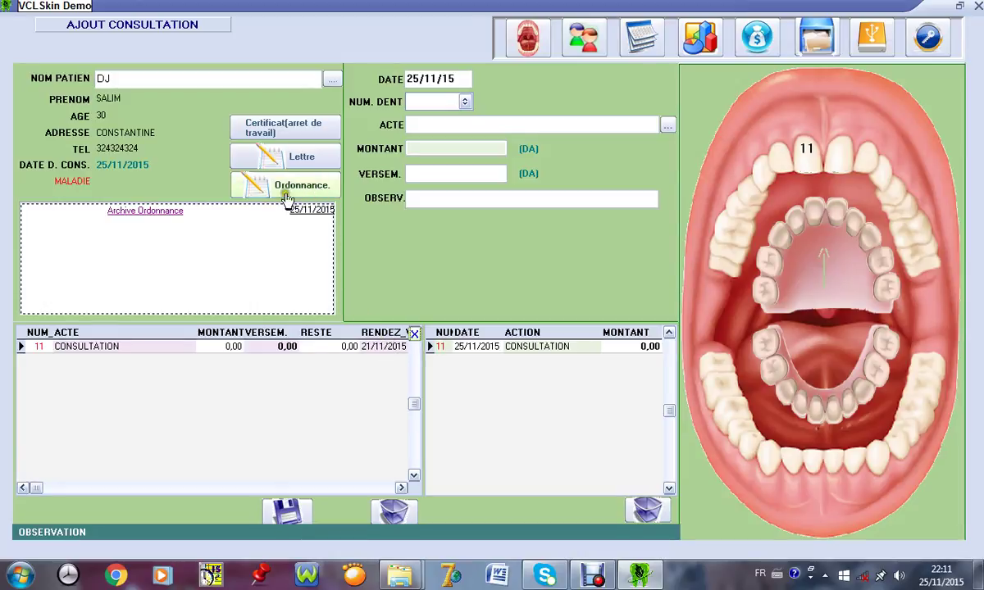
pyautogui.click(288, 186)
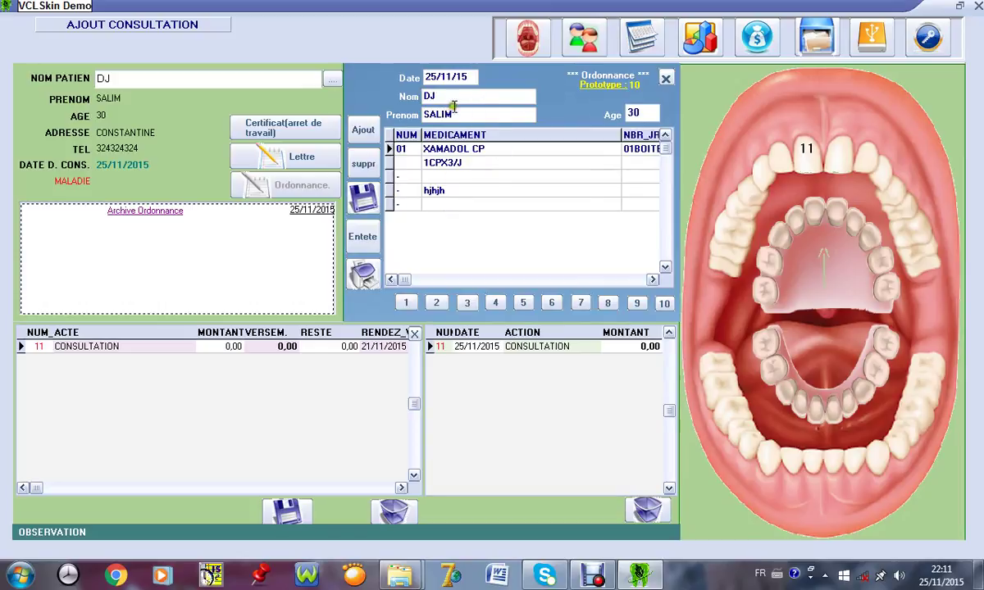
pyautogui.click(440, 206)
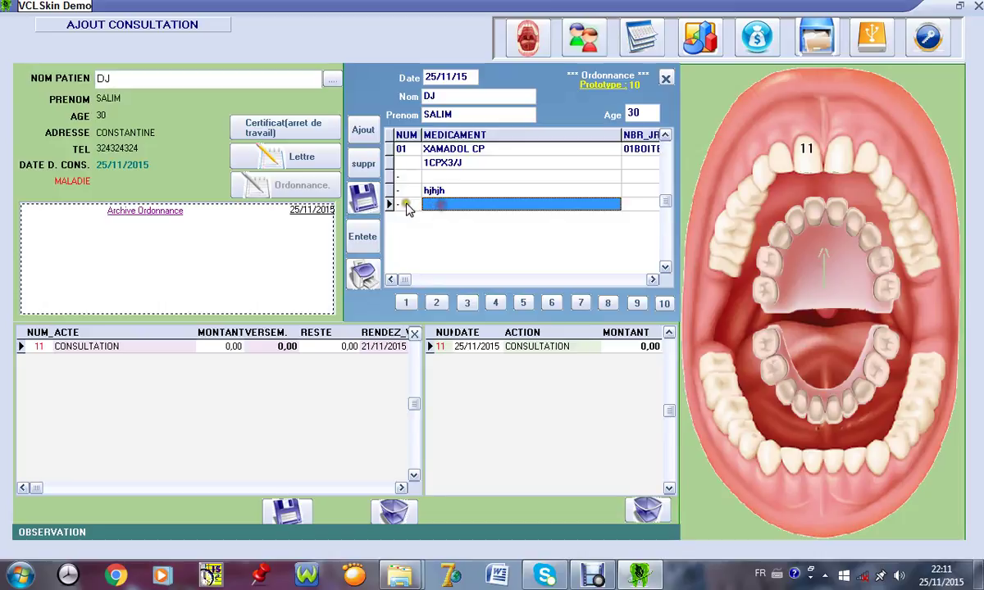
pyautogui.click(363, 166)
pyautogui.click(363, 164)
pyautogui.click(365, 163)
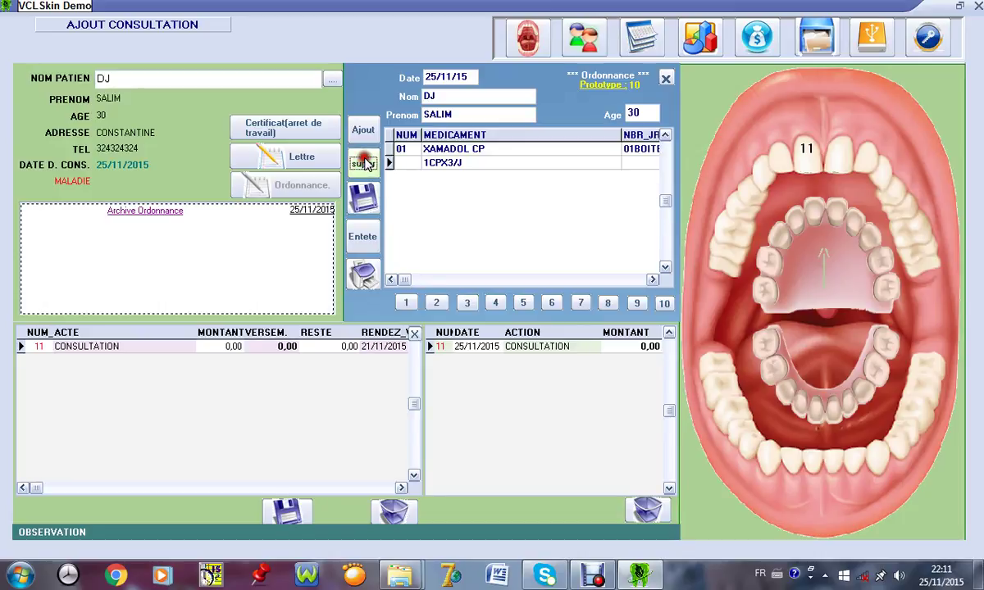
# Step: Add two blank lines to the prescription and delete them again
pyautogui.click(363, 129)
pyautogui.click(363, 130)
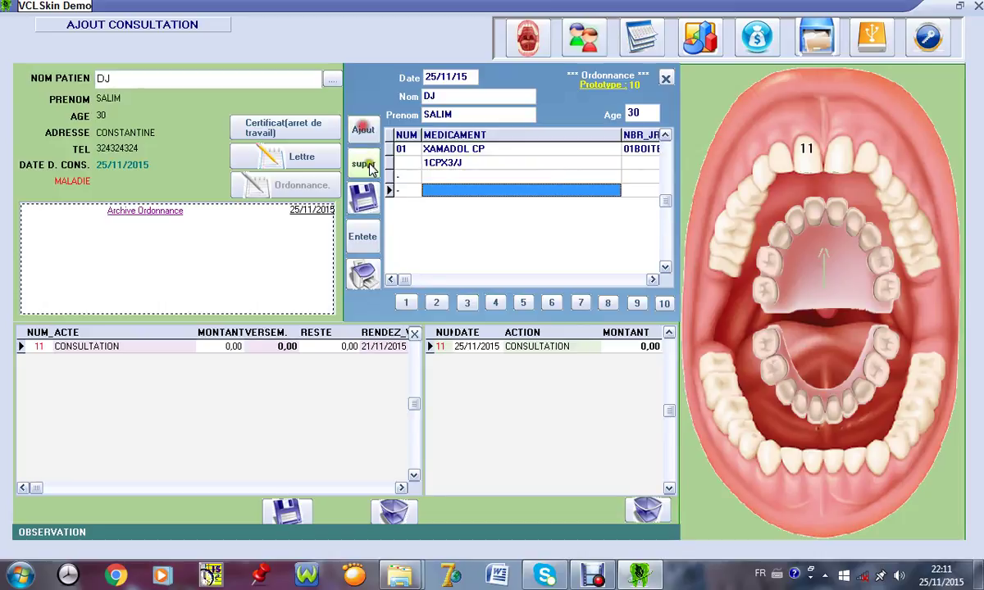
pyautogui.click(365, 164)
pyautogui.click(366, 165)
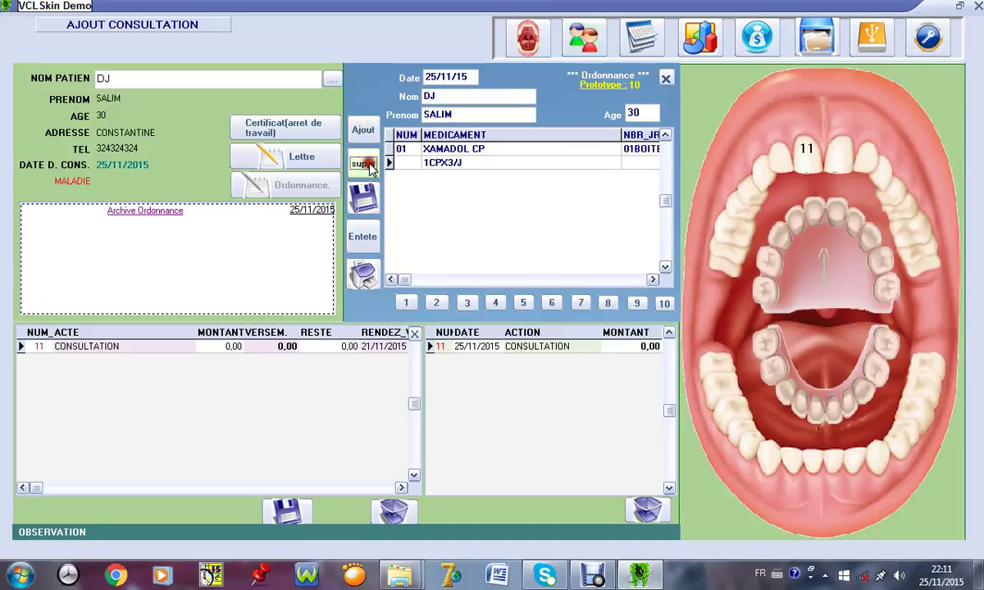
# Step: Browse the prescription prototypes and load prototype 5 for the patient
pyautogui.click(437, 301)
pyautogui.click(467, 302)
pyautogui.click(495, 303)
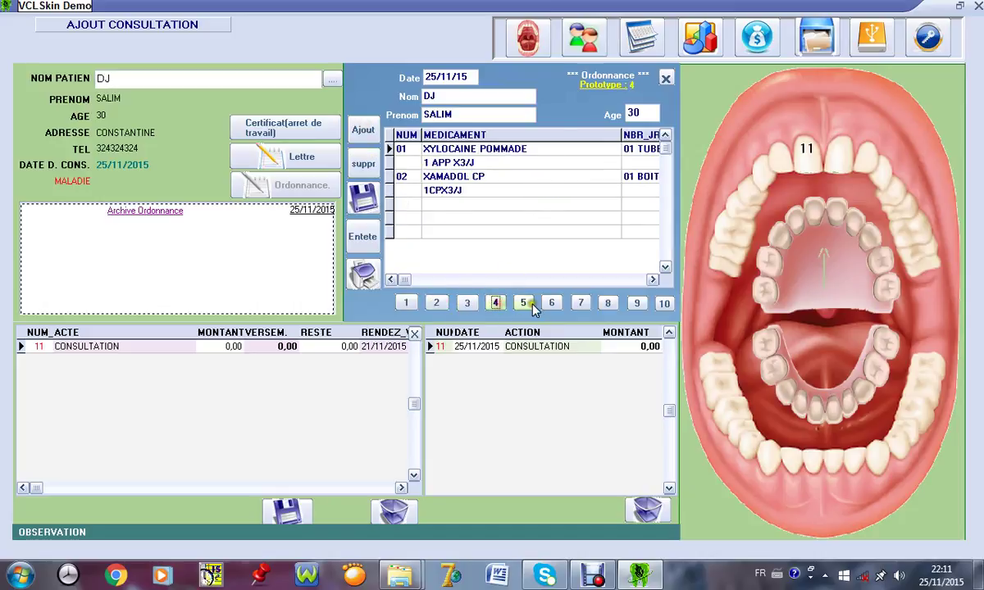
pyautogui.click(523, 302)
pyautogui.click(551, 303)
pyautogui.click(581, 302)
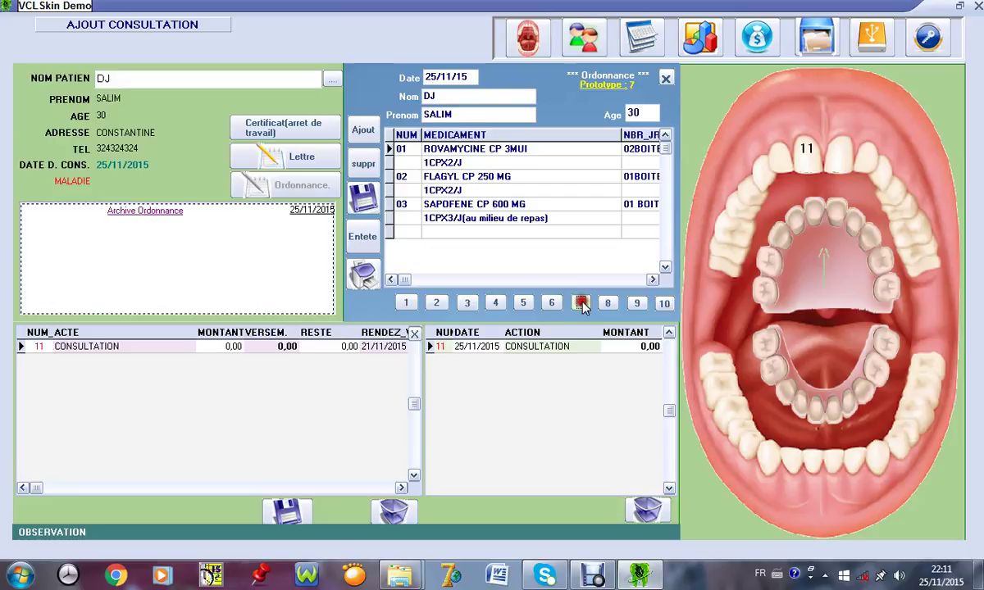
pyautogui.click(525, 302)
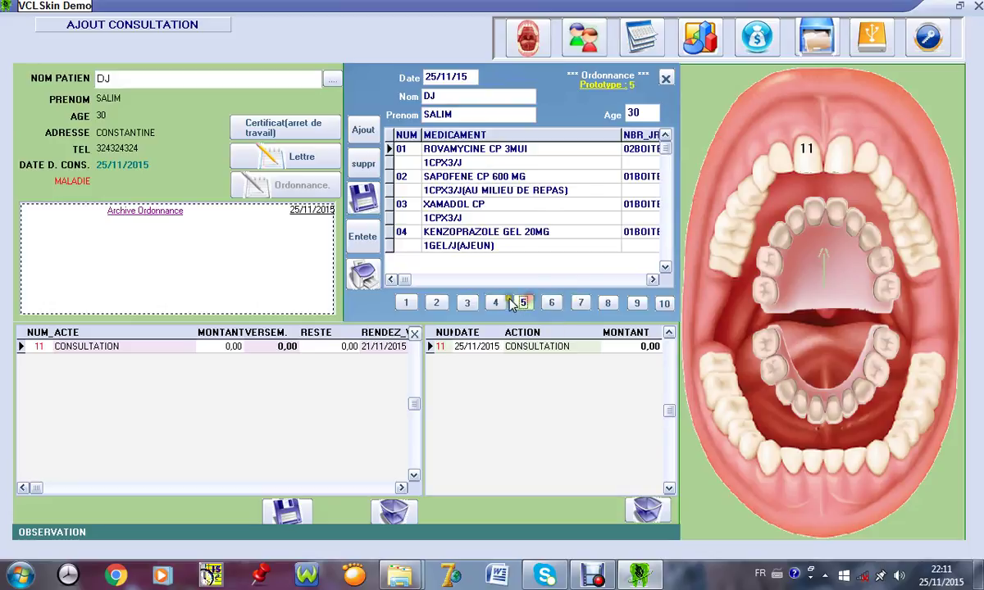
# Step: Generate and look over the prescription's print preview, close it and open the prescription archive
pyautogui.click(366, 281)
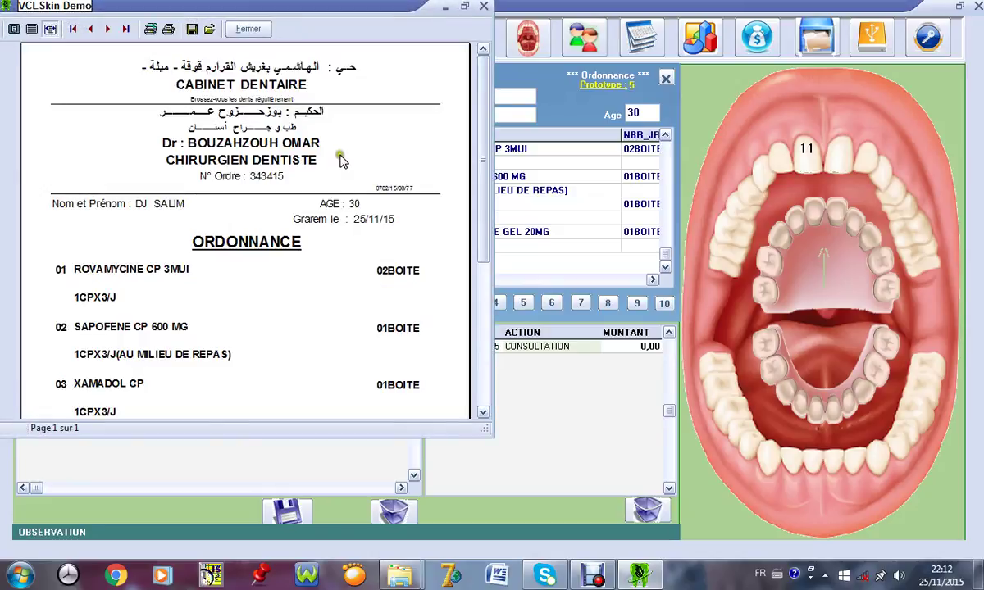
pyautogui.moveTo(487, 208); pyautogui.dragTo(497, 164)
pyautogui.click(248, 29)
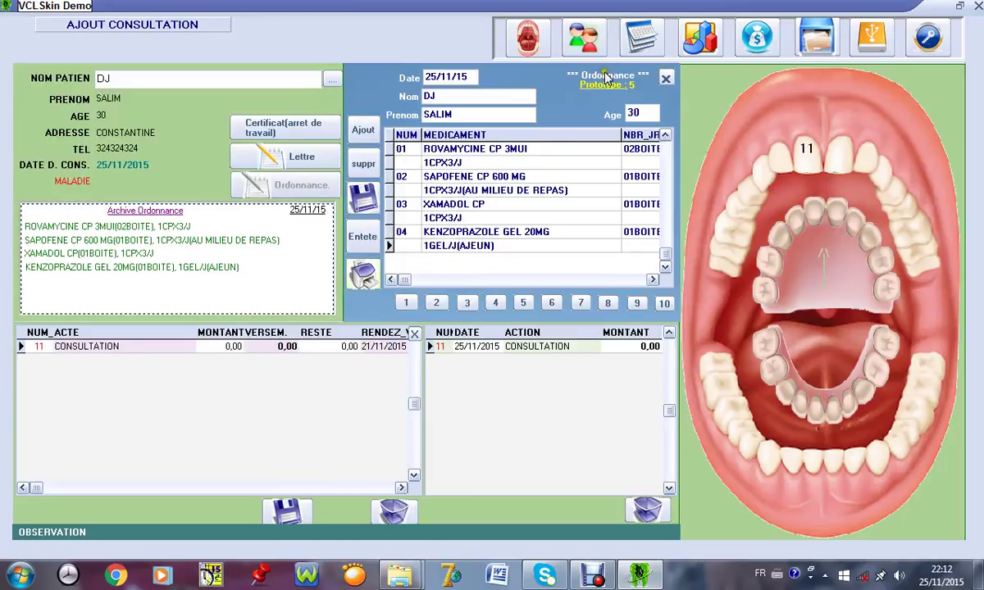
pyautogui.click(819, 39)
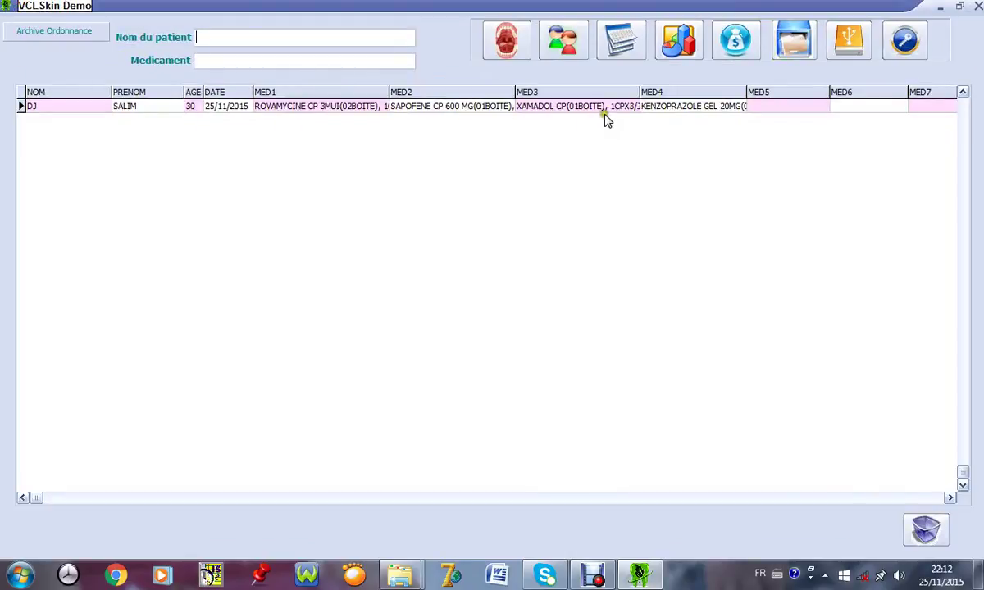
# Step: Reopen the 30-year-old patient's consultation record and open the referral letter form
pyautogui.click(508, 48)
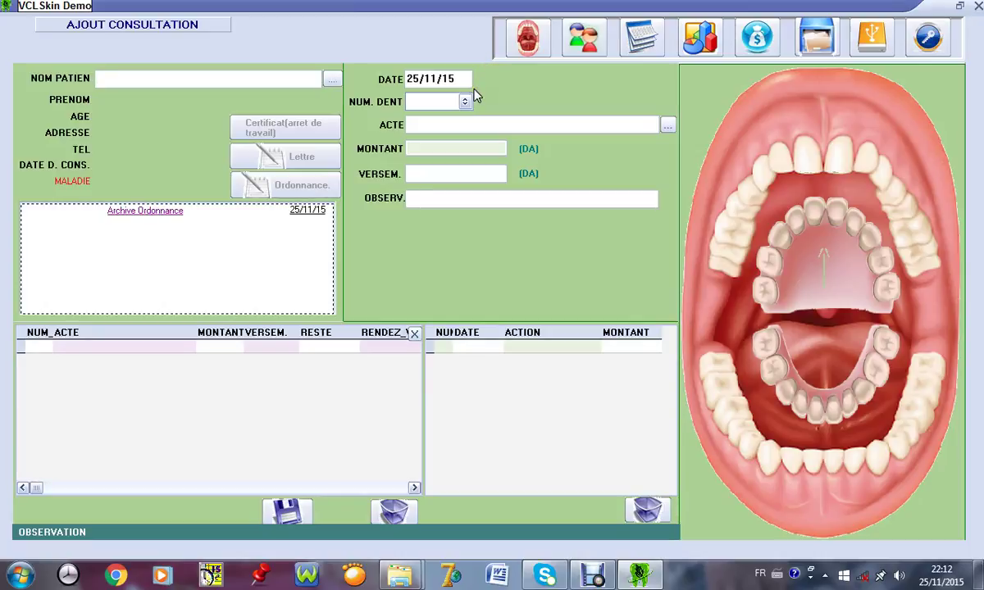
pyautogui.write('D')
pyautogui.click(297, 109)
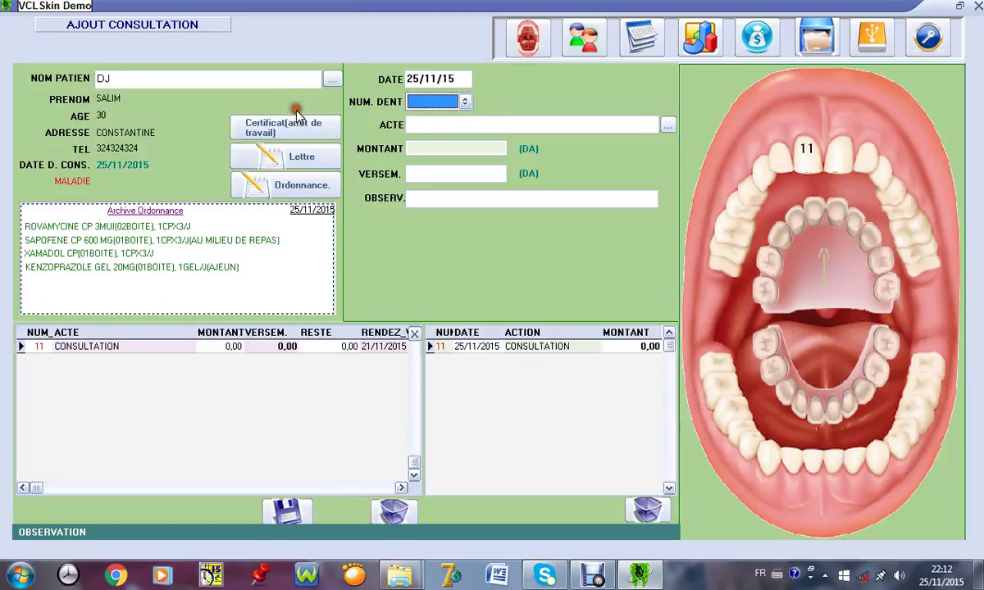
pyautogui.click(310, 158)
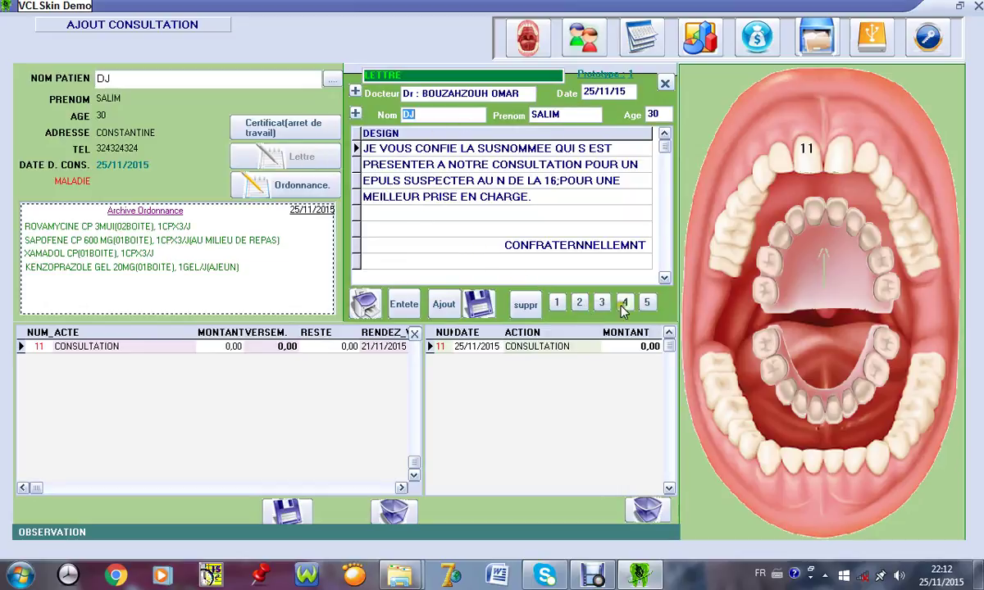
# Step: Open the patient's work stoppage certificate, look over its print preview and close the preview
pyautogui.click(308, 128)
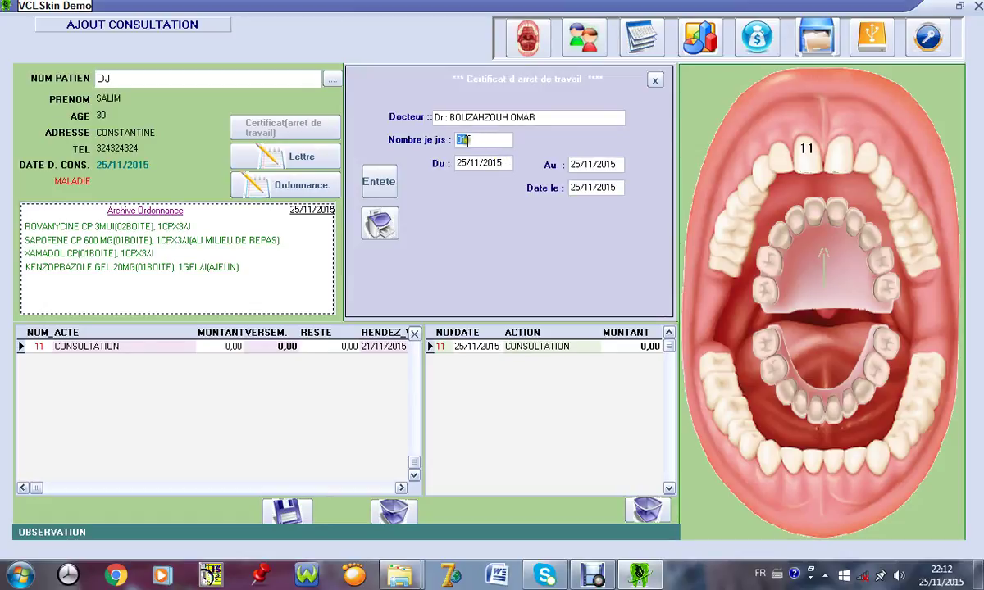
pyautogui.click(380, 224)
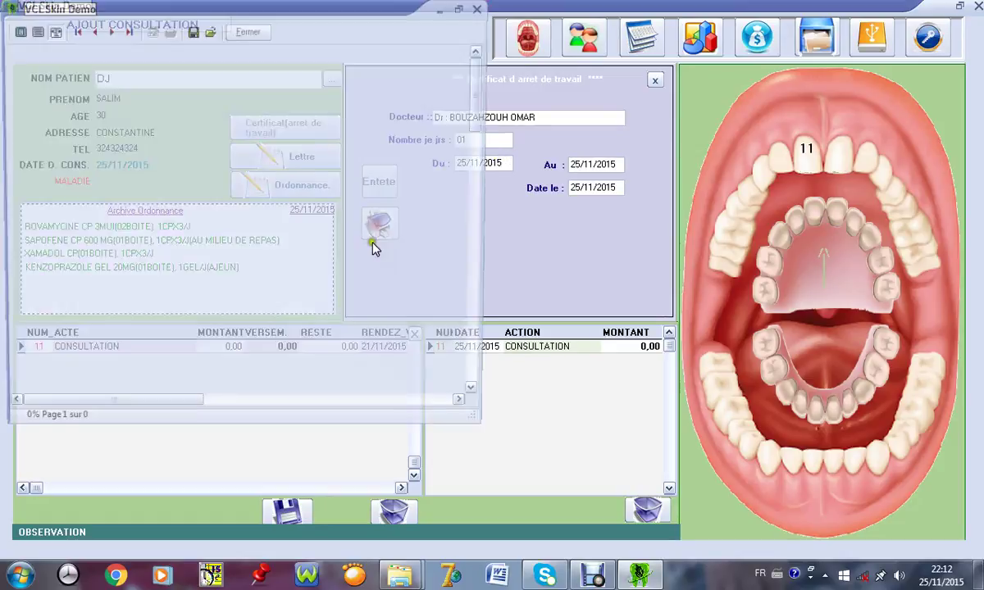
pyautogui.moveTo(487, 180); pyautogui.dragTo(407, 121)
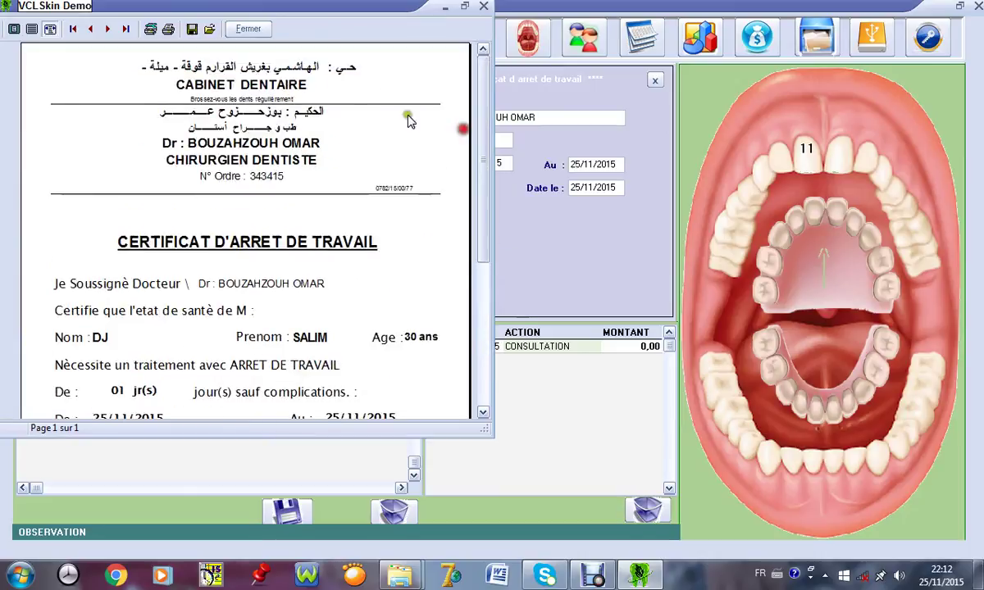
pyautogui.click(249, 30)
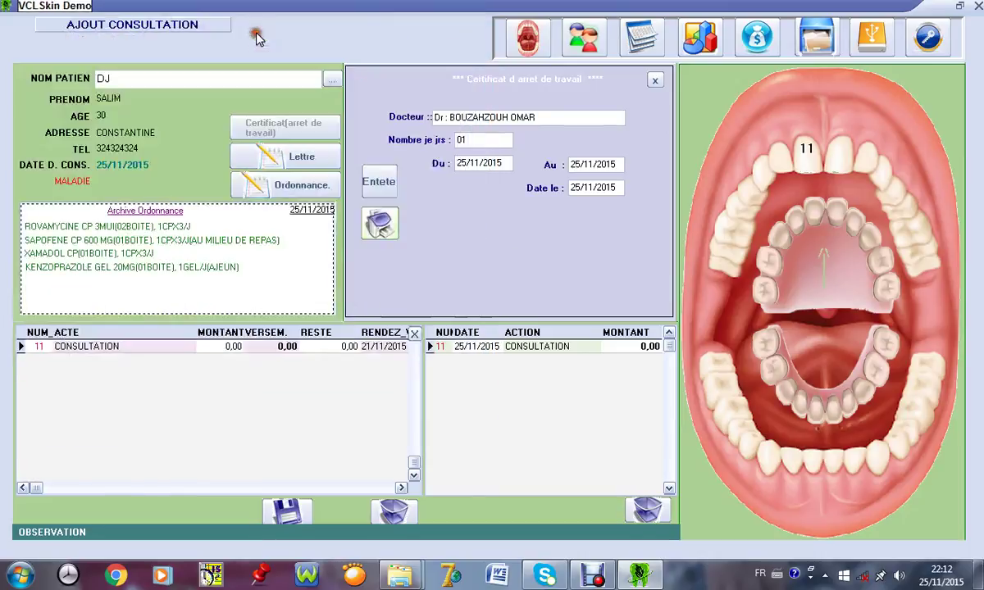
# Step: View the upcoming appointments and open the print preview of the disease statistics chart
pyautogui.click(644, 41)
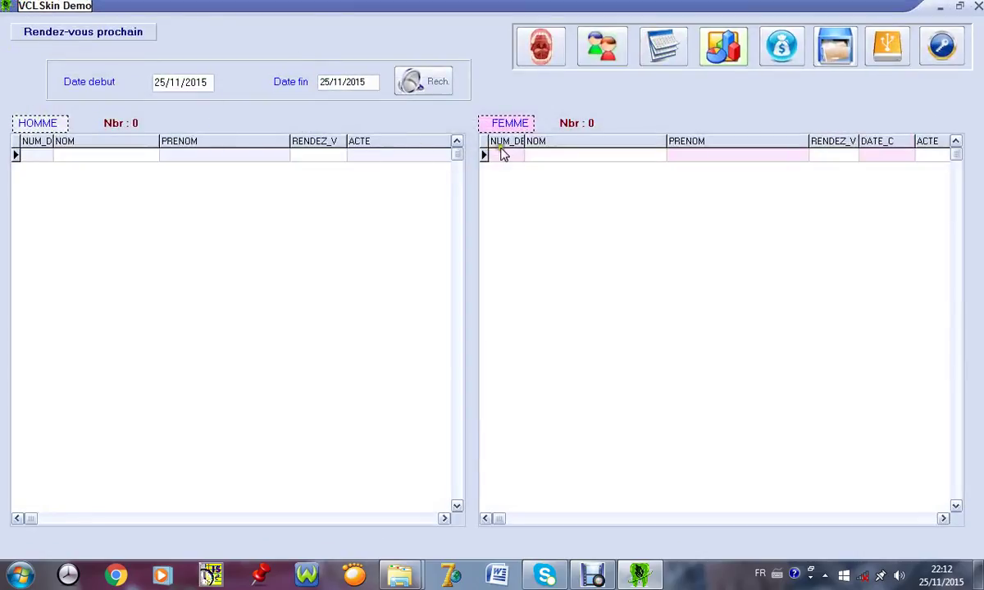
pyautogui.click(722, 47)
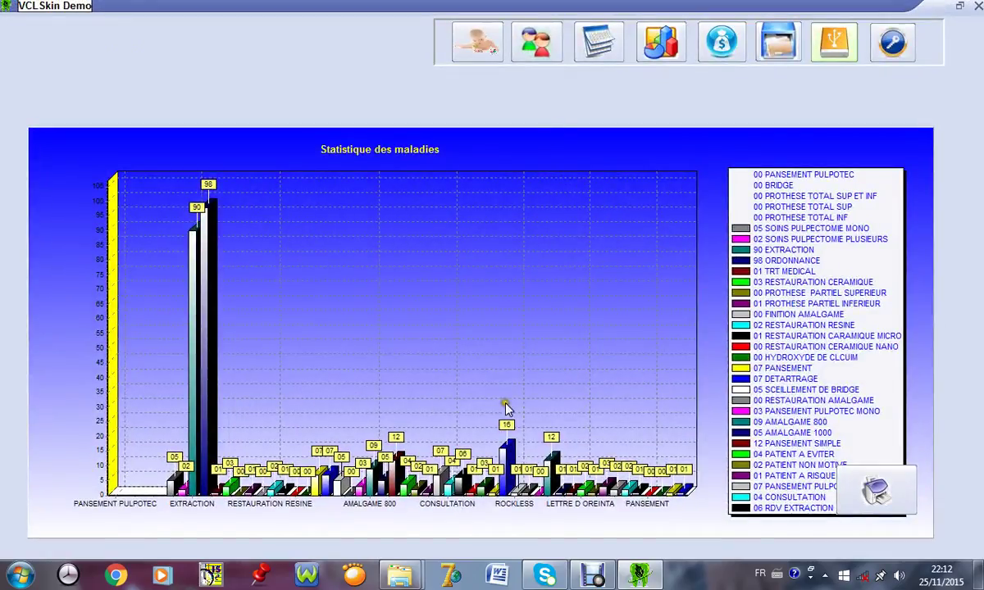
pyautogui.click(877, 490)
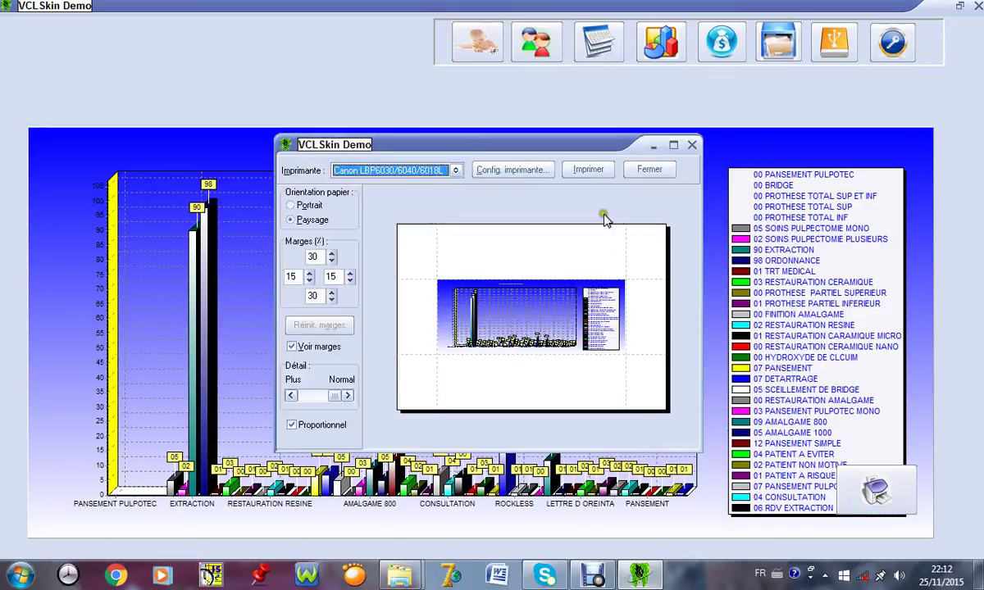
# Step: Close the chart's print preview, then open the database backup page and choose D: as the recording drive
pyautogui.click(652, 171)
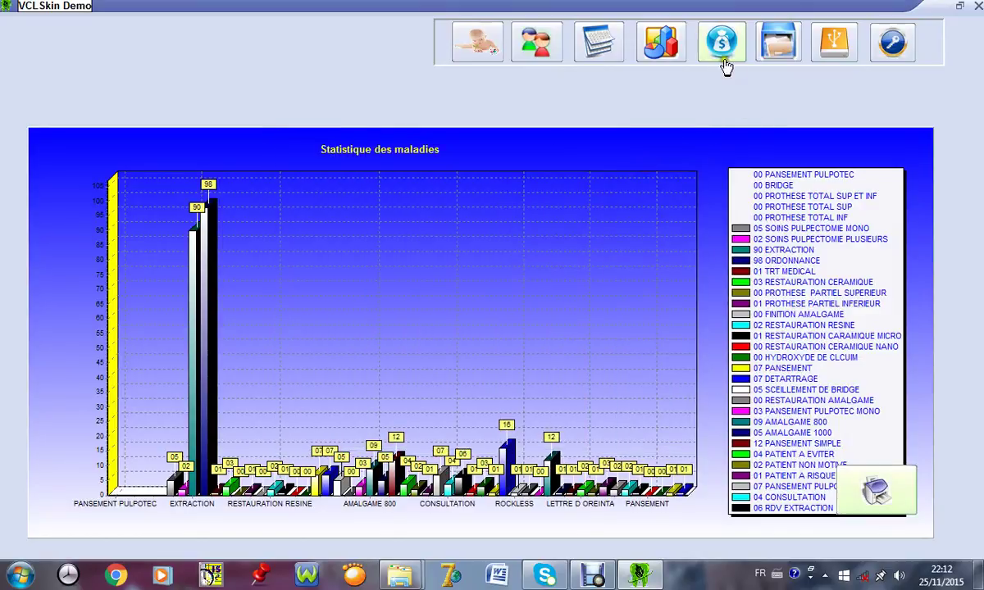
pyautogui.click(839, 48)
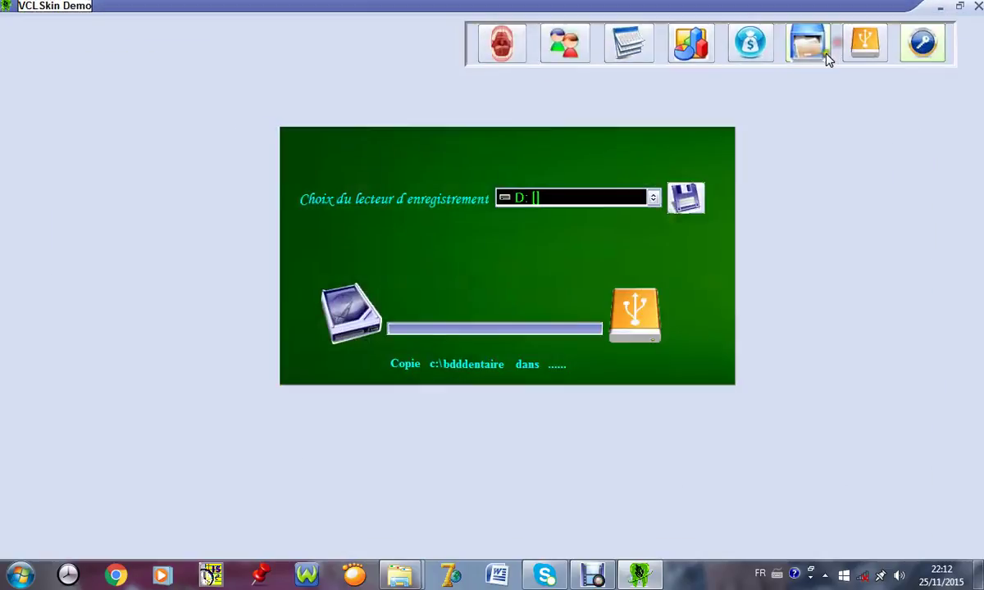
pyautogui.click(653, 196)
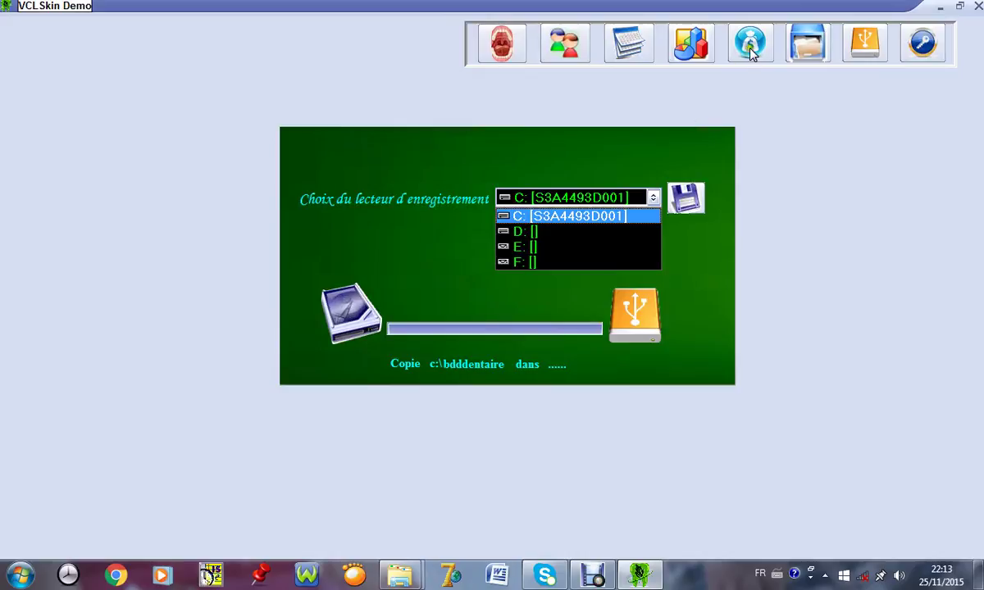
pyautogui.press('Down')
pyautogui.press('Return')
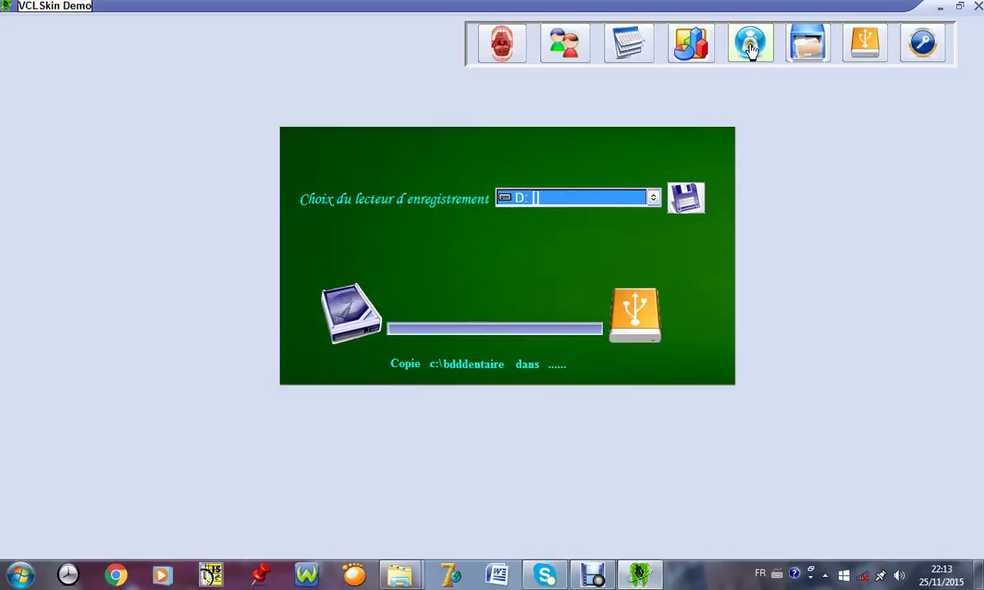
# Step: Search the receipts from 25/11/2015 to 25/11/2015, then view the password settings page and close it
pyautogui.click(751, 46)
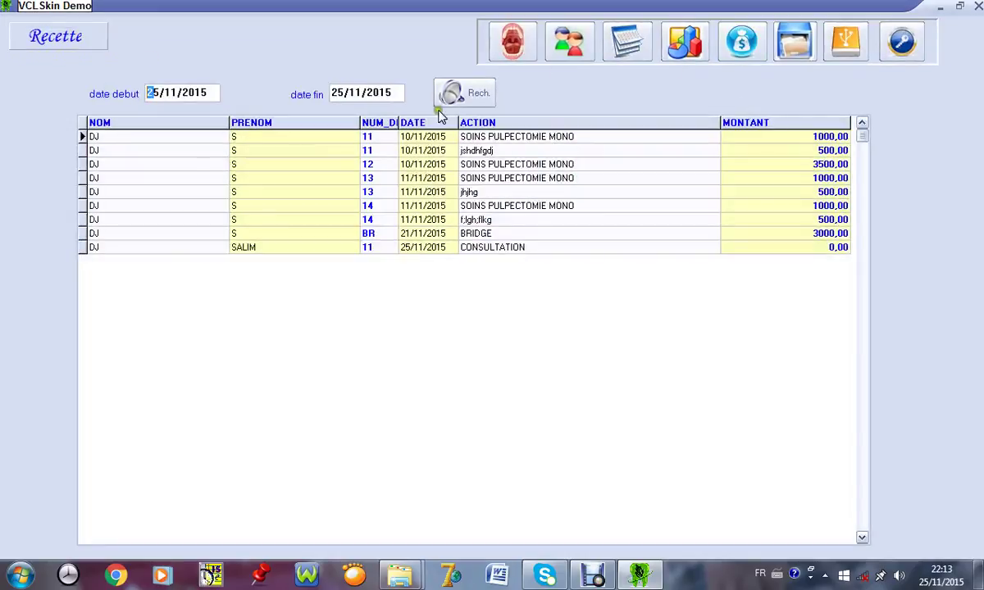
pyautogui.click(455, 95)
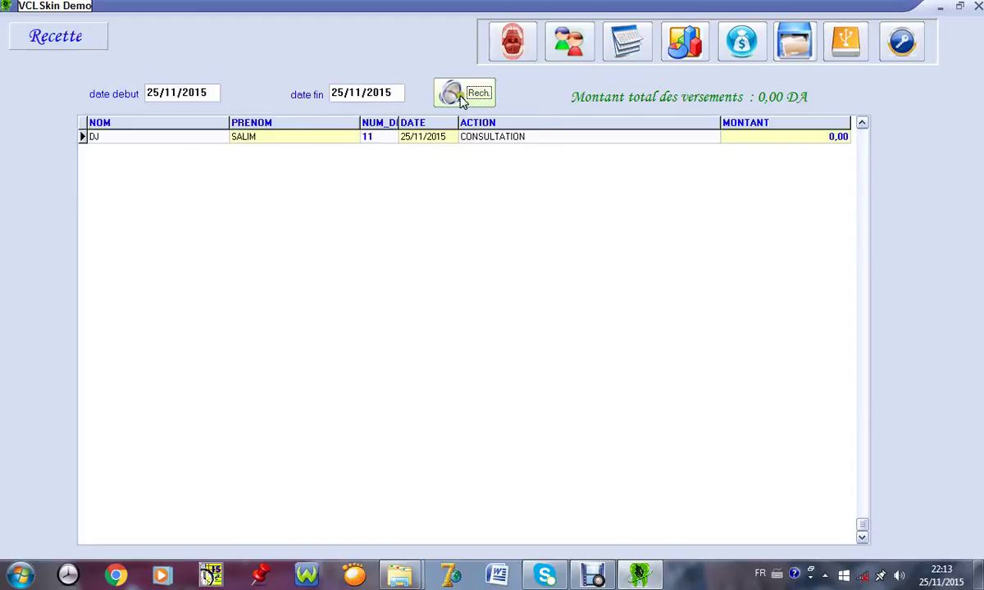
pyautogui.click(336, 95)
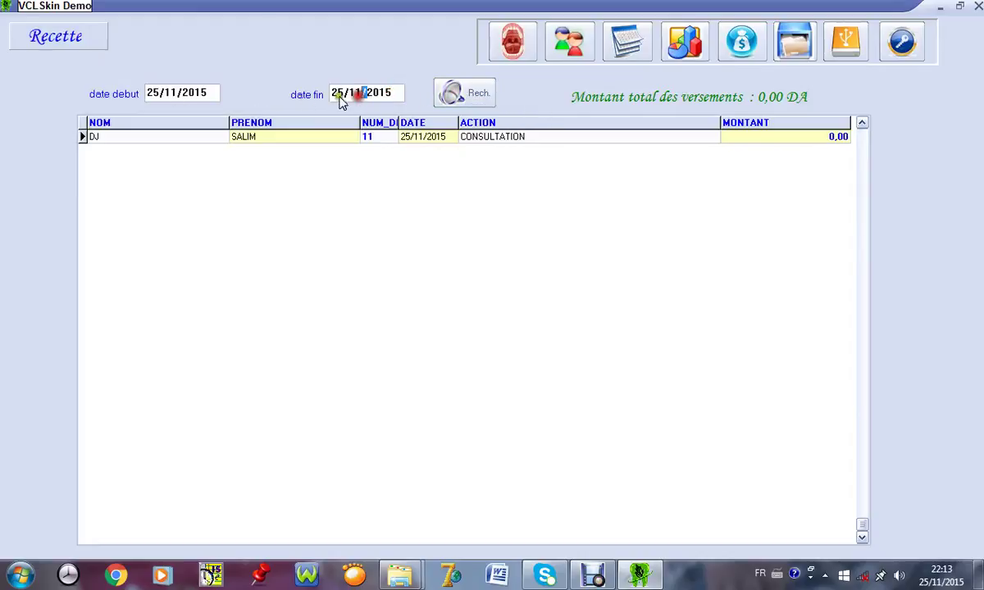
pyautogui.click(900, 54)
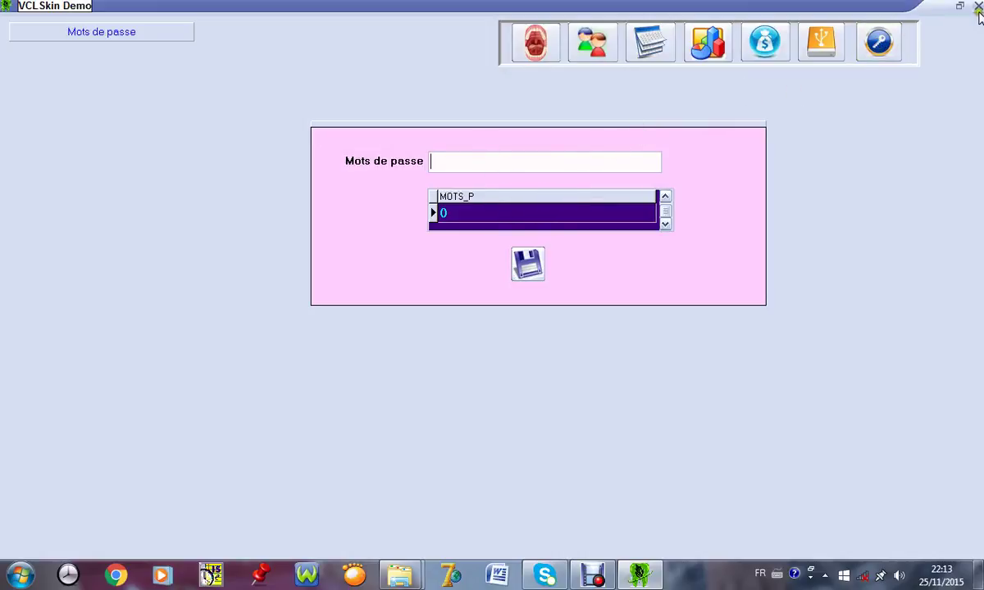
pyautogui.click(915, 8)
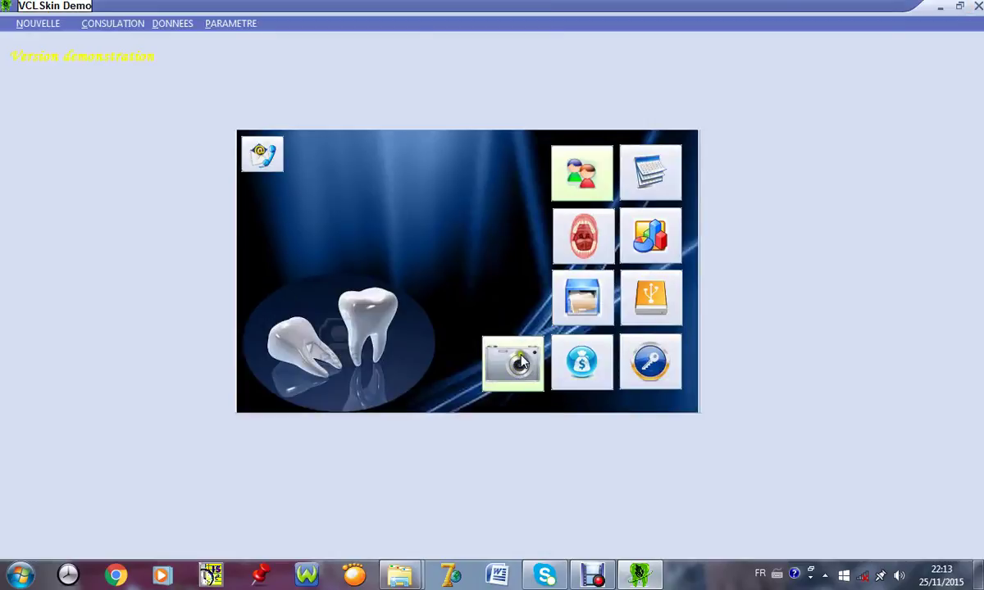
# Step: Load the photo archive of the patient listed with 100, then enlarge the first AVANT photo and close the enlargement
pyautogui.click(516, 364)
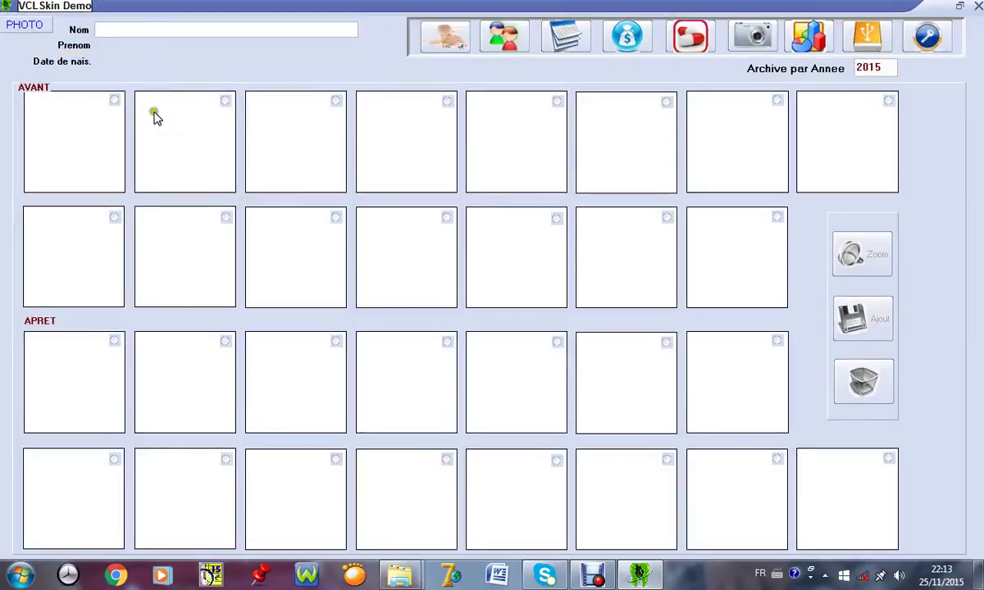
pyautogui.write('D')
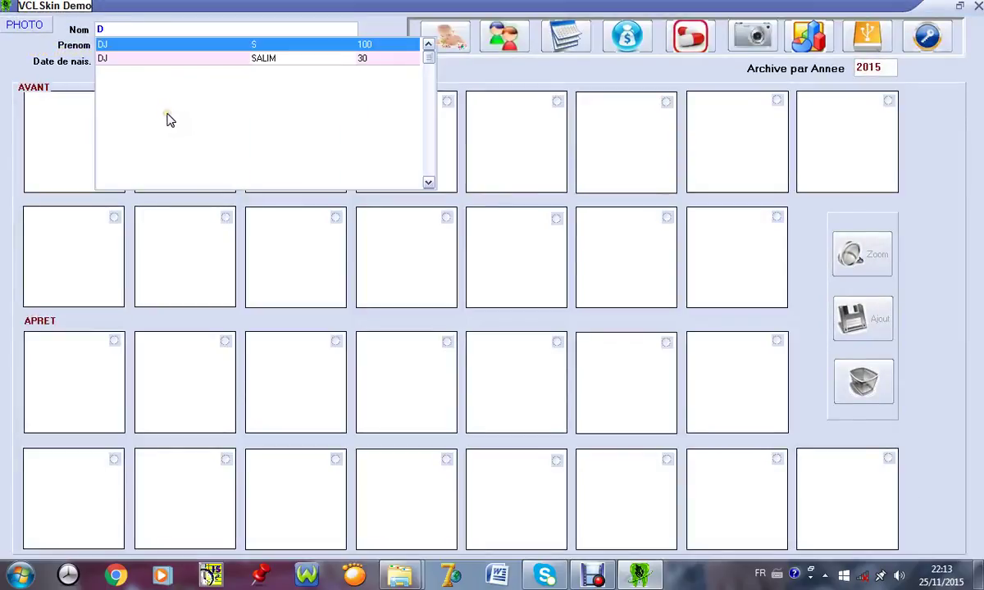
pyautogui.press('Return')
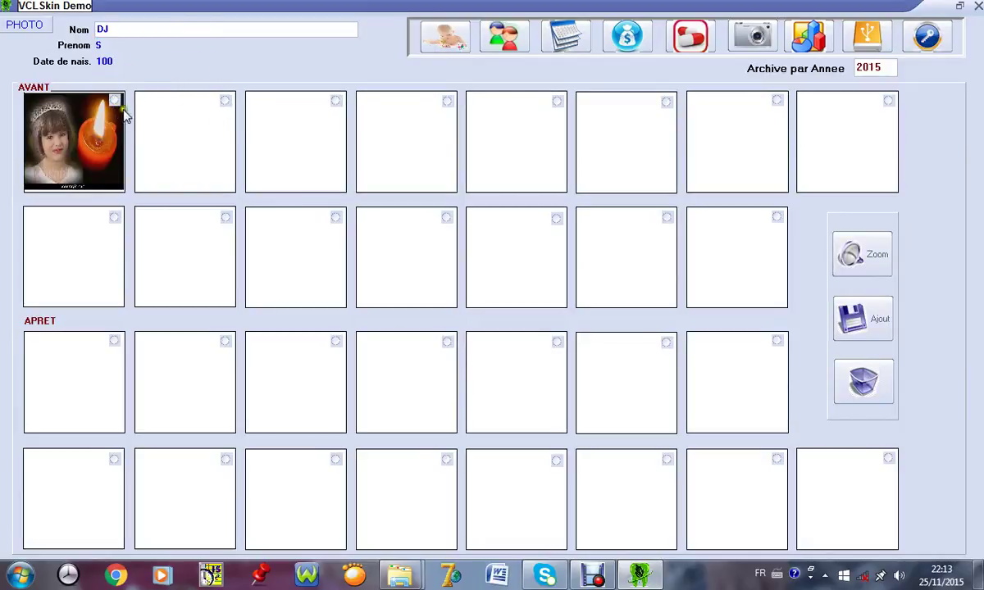
pyautogui.click(881, 266)
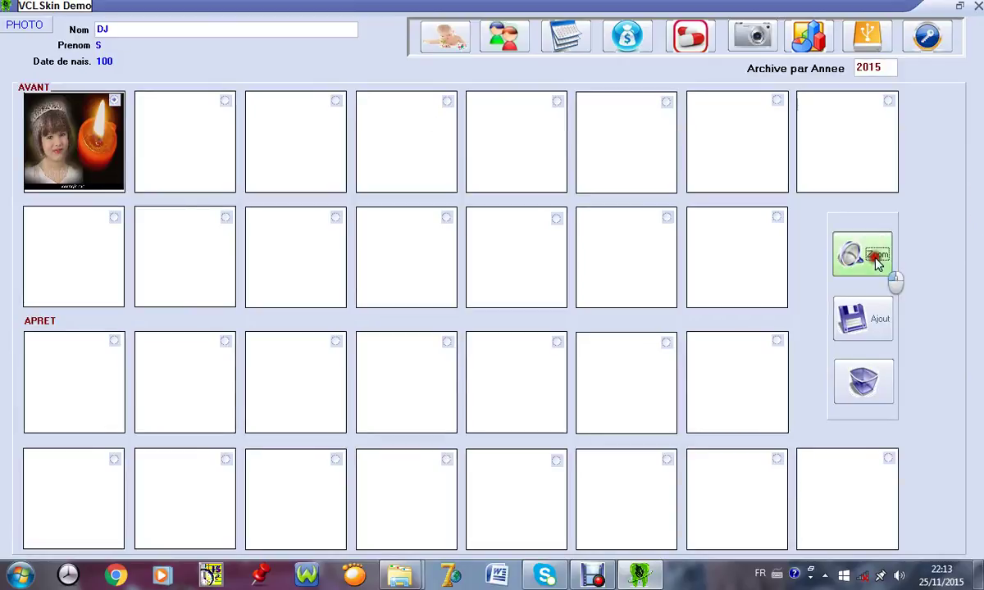
pyautogui.click(938, 67)
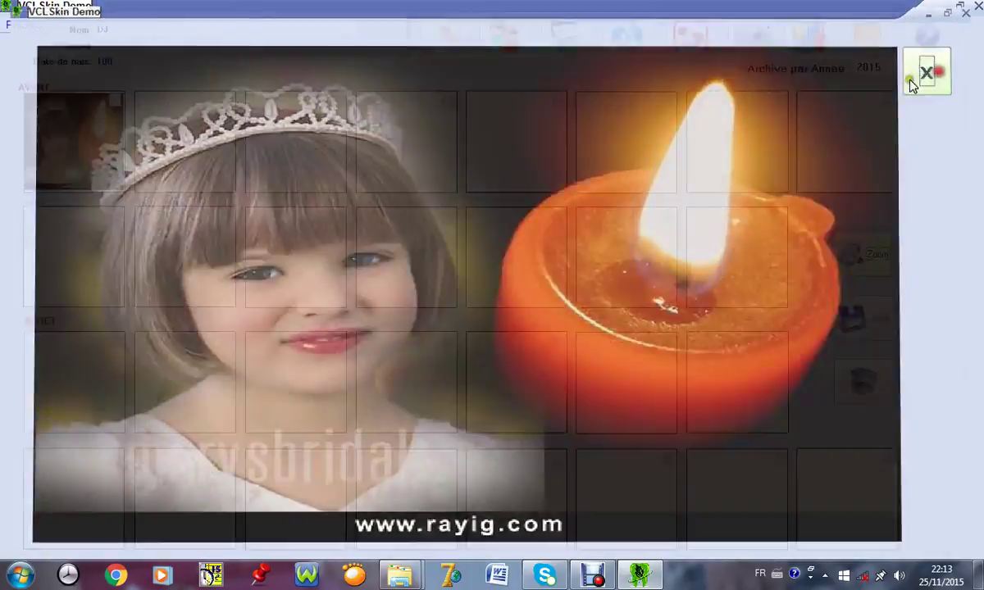
# Step: Add the image 10 from the PHOTO folder to the second AVANT slot and close the photo archive
pyautogui.click(225, 102)
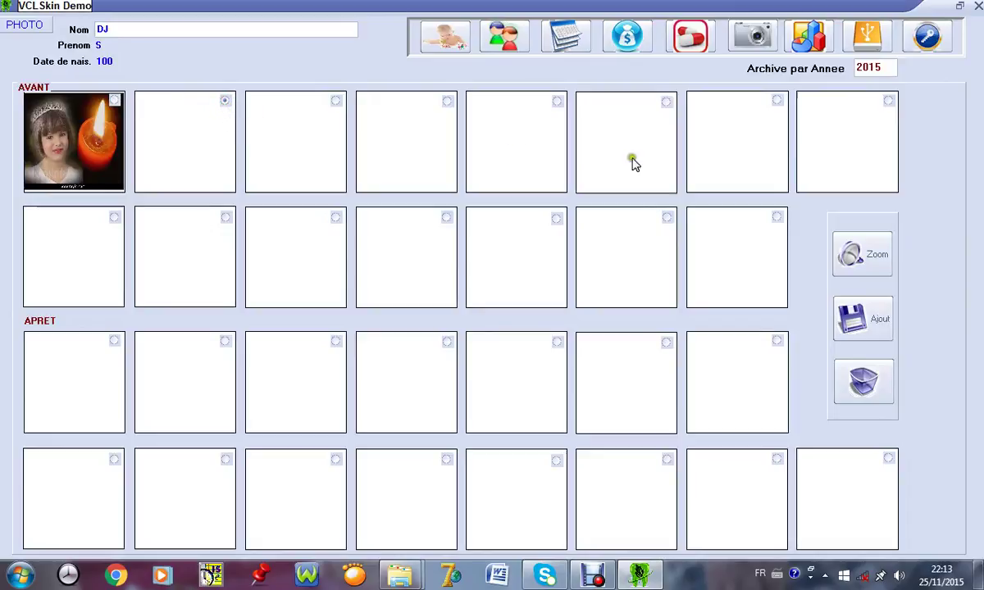
pyautogui.click(869, 324)
pyautogui.click(473, 189)
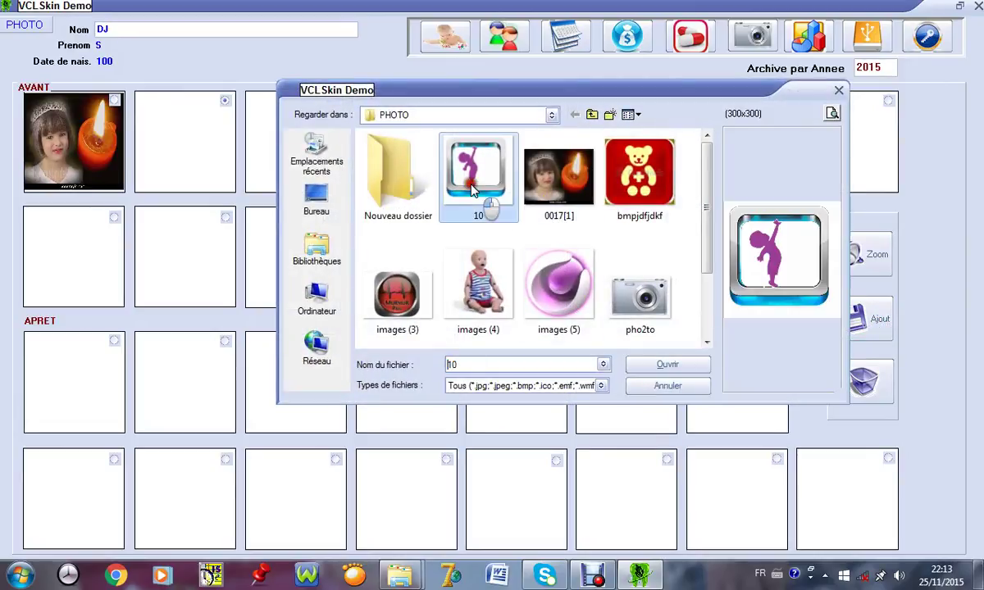
pyautogui.click(671, 366)
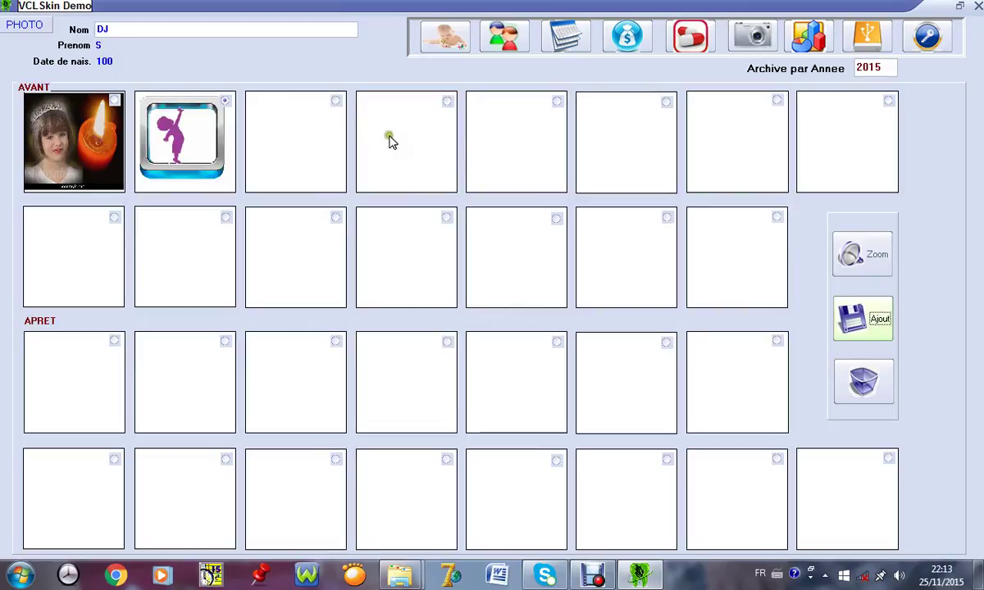
pyautogui.click(909, 11)
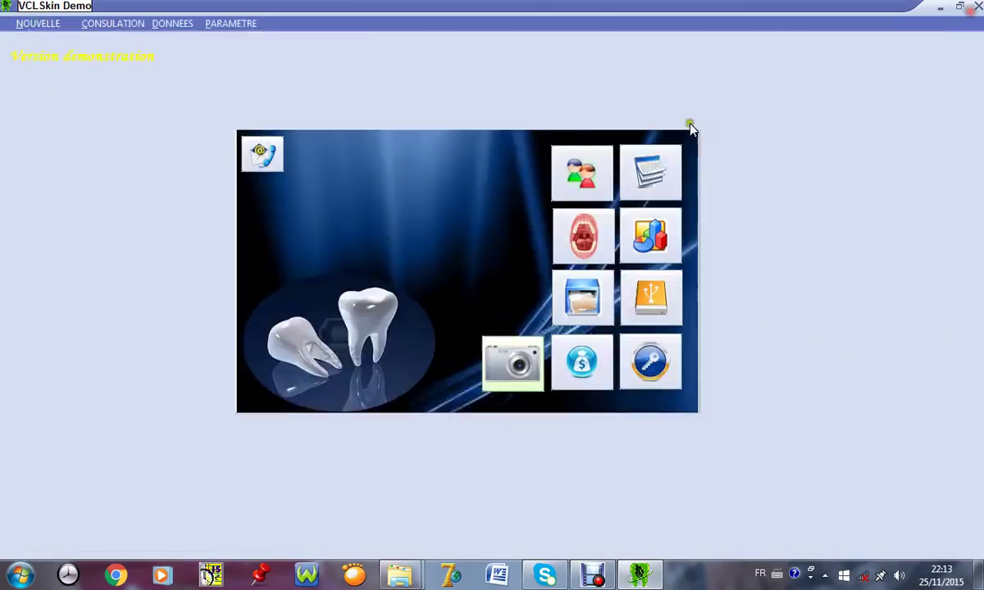